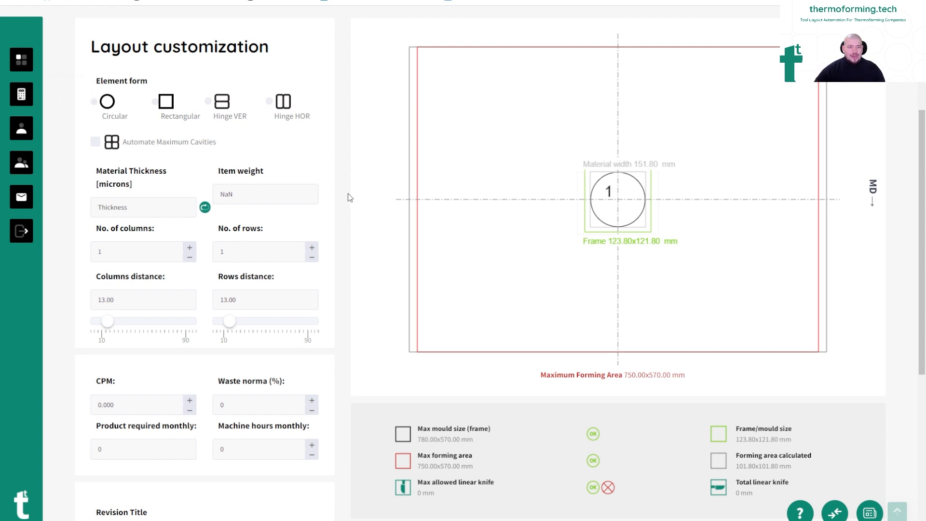
Set the element form of the layout to the vertical hinge, Hinge VER
{"action": "scroll", "coordinate": [384, 186], "scroll_direction": "up", "scroll_amount": 3}
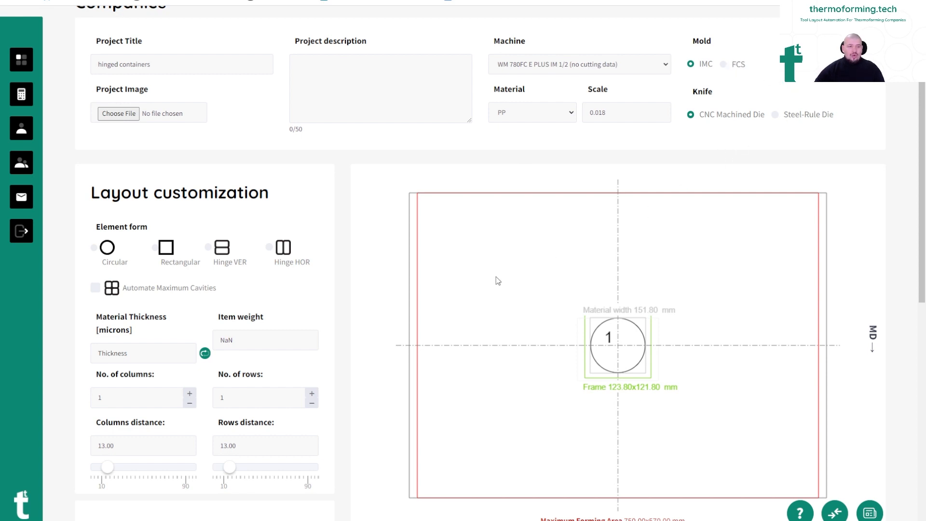
{"action": "scroll", "coordinate": [368, 297], "scroll_direction": "down", "scroll_amount": 1}
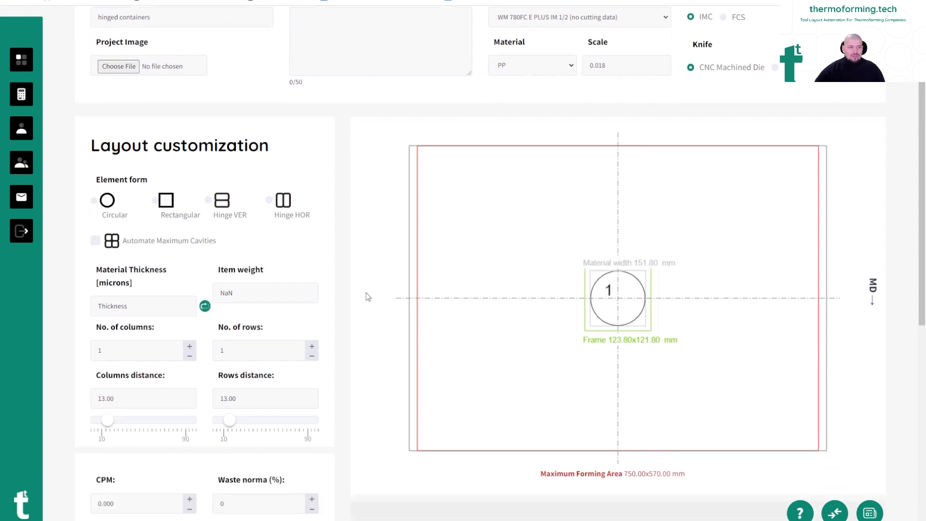
{"action": "left_click", "coordinate": [208, 198]}
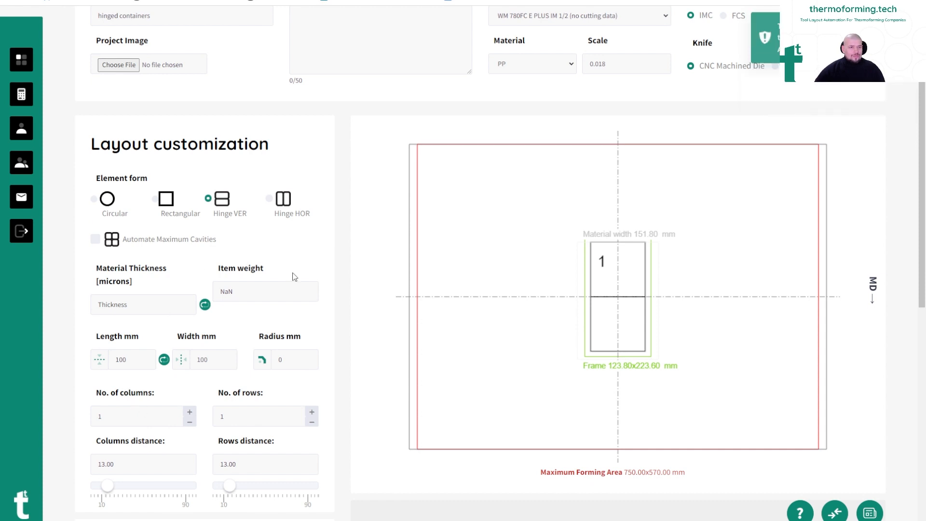
{"action": "scroll", "coordinate": [471, 262], "scroll_direction": "up", "scroll_amount": 2}
{"action": "scroll", "coordinate": [625, 234], "scroll_direction": "down", "scroll_amount": 3}
{"action": "scroll", "coordinate": [625, 233], "scroll_direction": "down", "scroll_amount": 1}
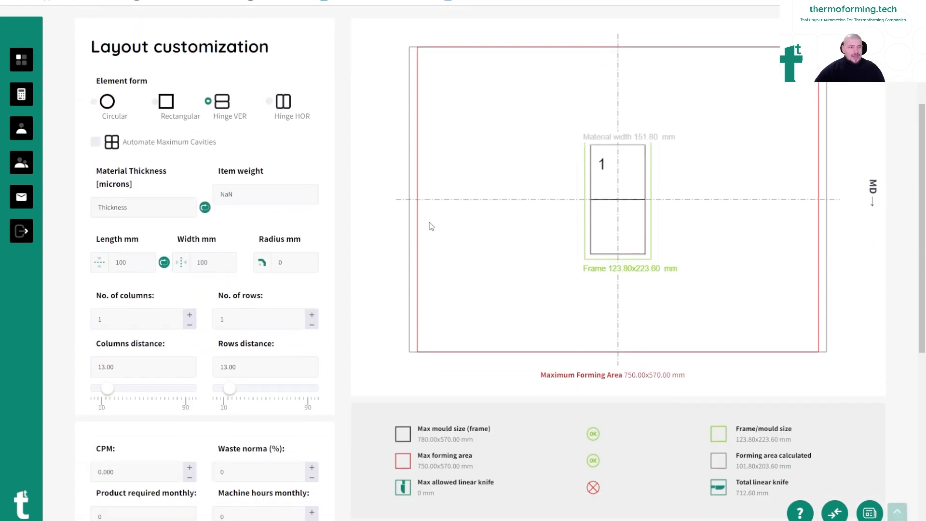
Set the hinged container's length to 164 mm, width to 154 mm and corner radius to 35 mm
{"action": "double_click", "coordinate": [129, 259]}
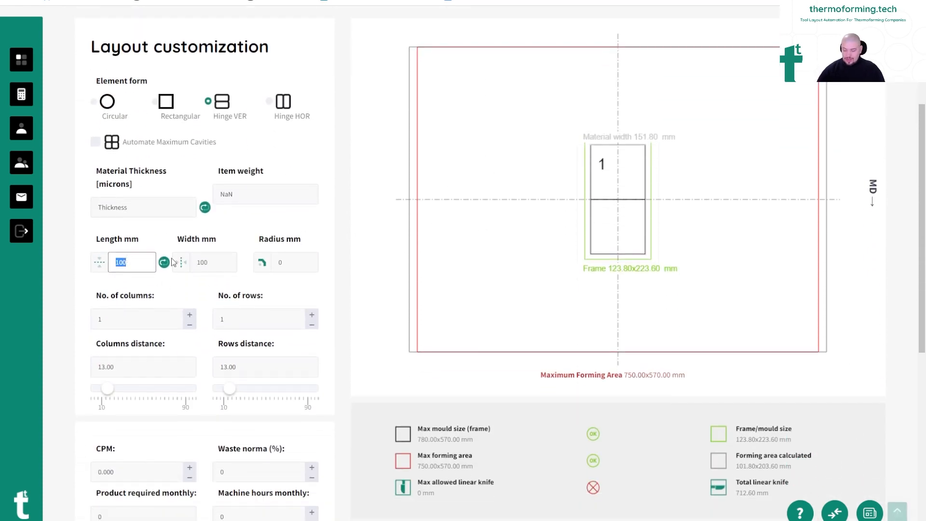
{"action": "type", "text": "164"}
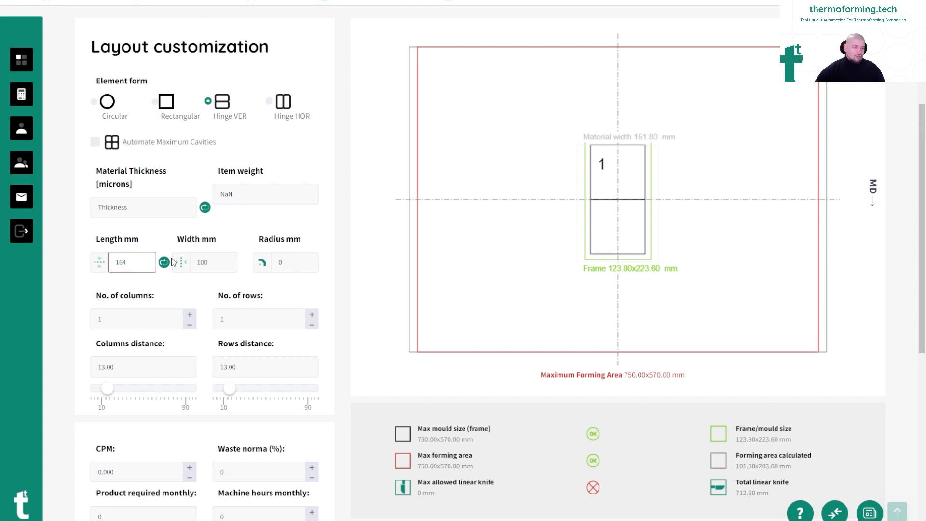
{"action": "double_click", "coordinate": [227, 263]}
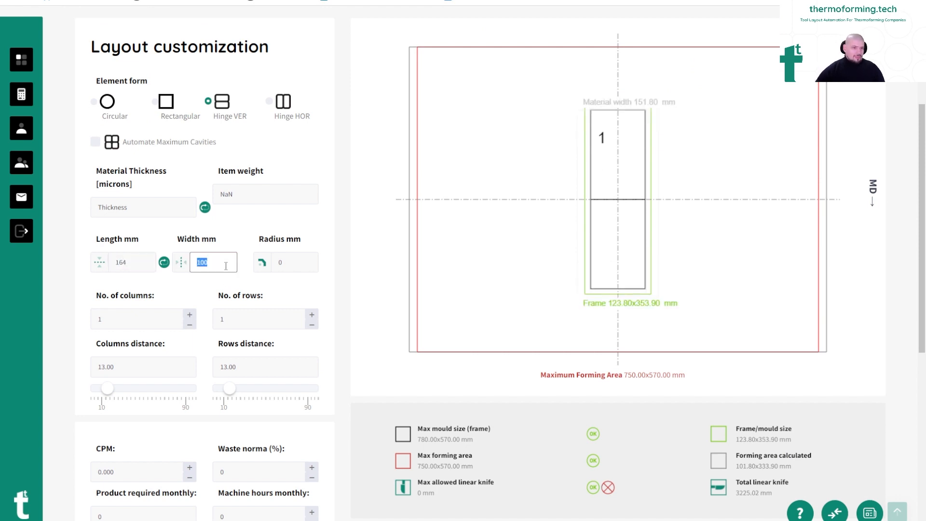
{"action": "type", "text": "15"}
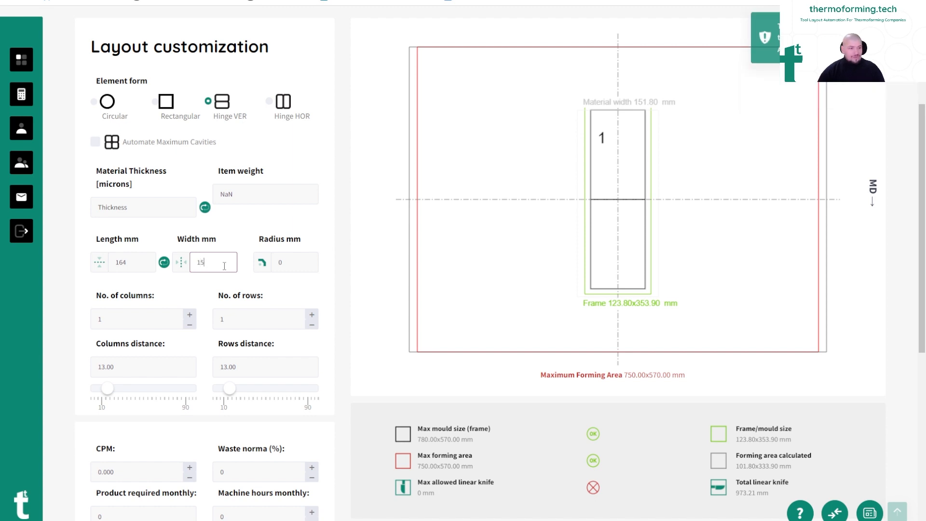
{"action": "type", "text": "4"}
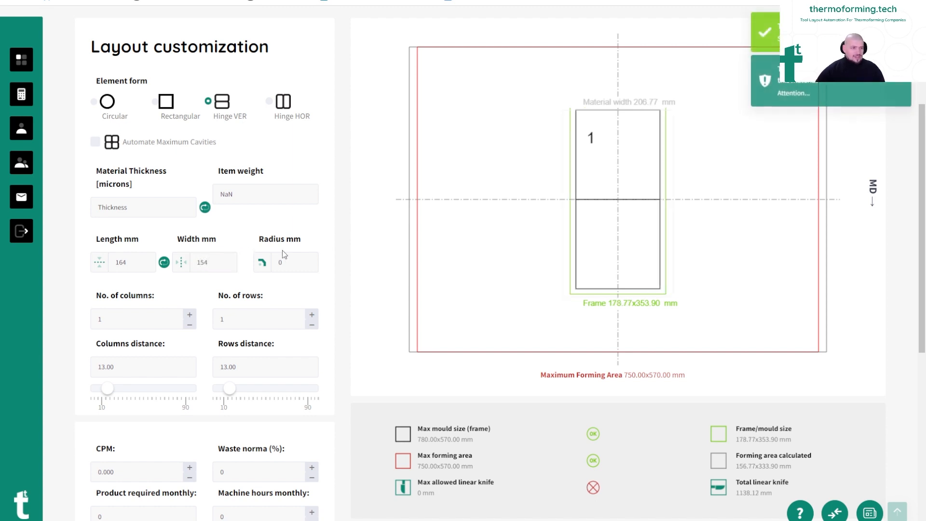
{"action": "left_click", "coordinate": [291, 259]}
{"action": "key", "text": "BackSpace"}
{"action": "type", "text": "35"}
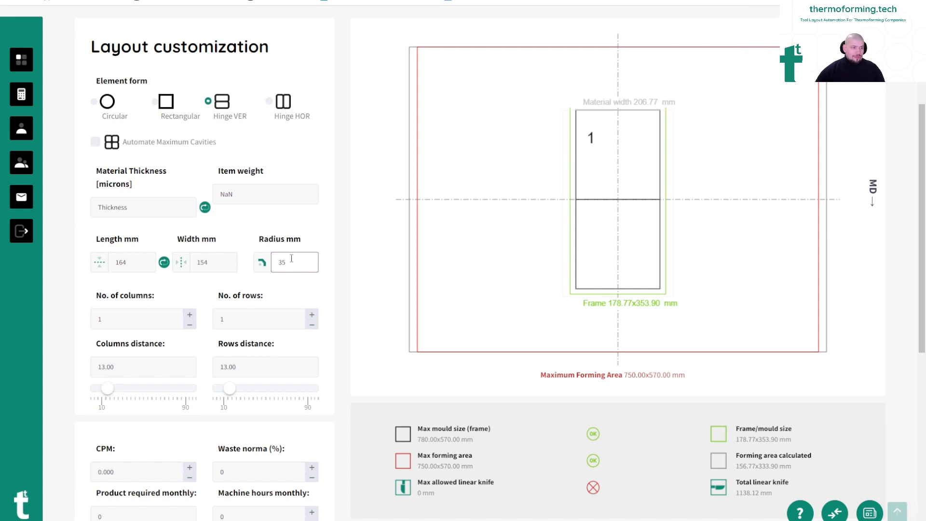
{"action": "left_click", "coordinate": [323, 239]}
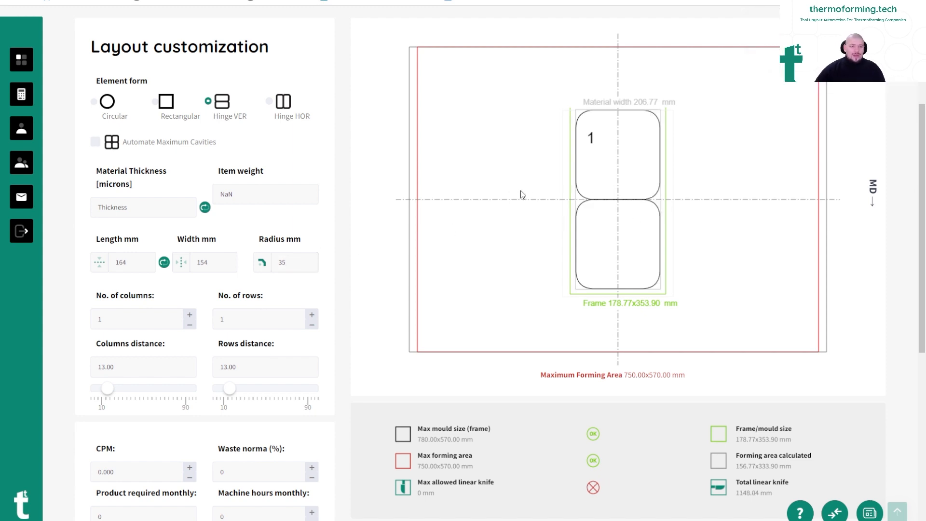
Turn on Automate Maximum Cavities and change the element form to the horizontal hinge, Hinge HOR
{"action": "left_click", "coordinate": [95, 141]}
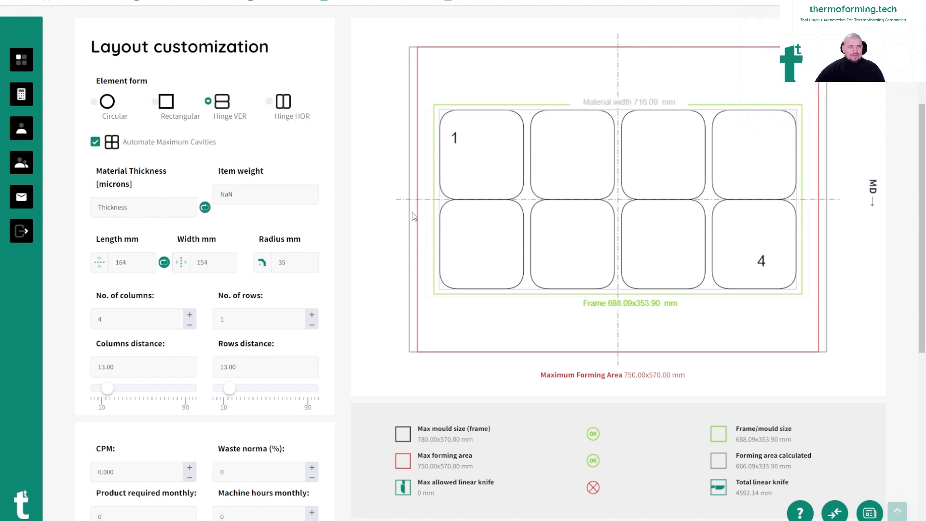
{"action": "left_click", "coordinate": [269, 103]}
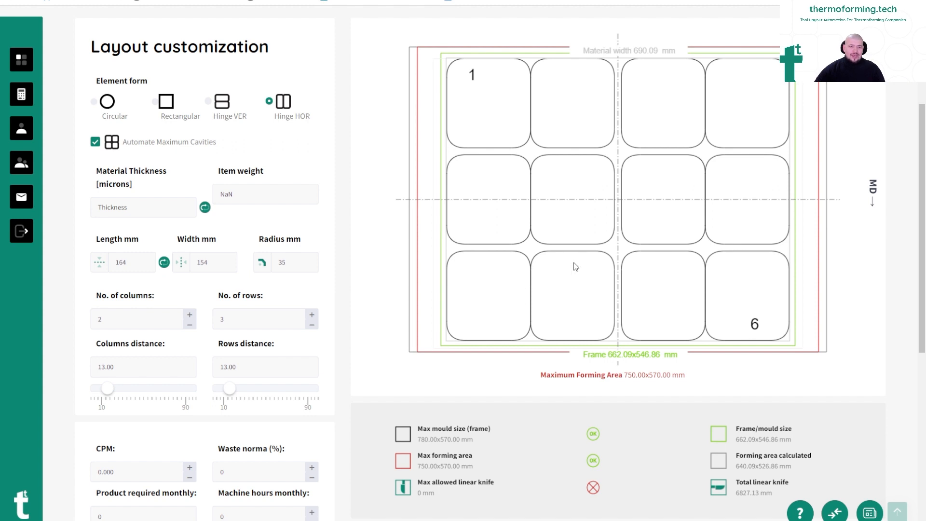
Change the mold type to FCS and the knife type to Steel-Rule Die
{"action": "scroll", "coordinate": [701, 179], "scroll_direction": "up", "scroll_amount": 4}
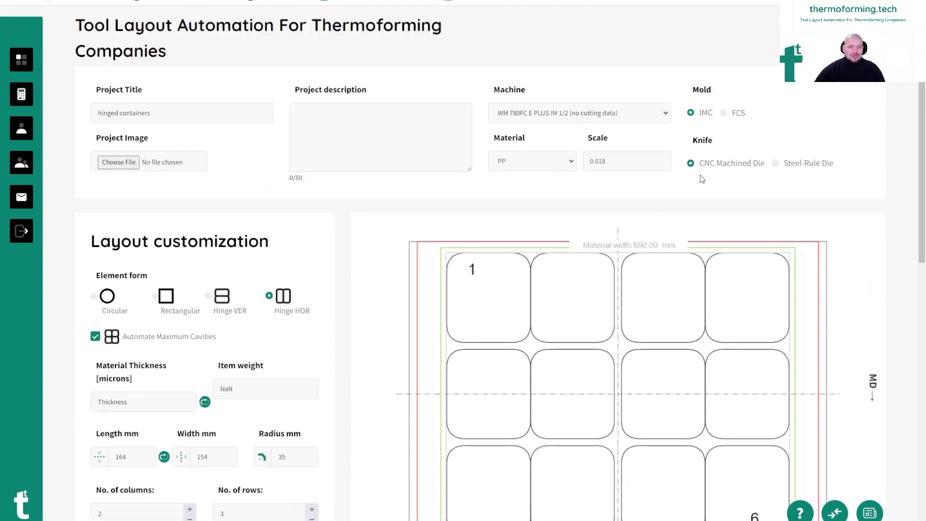
{"action": "left_click", "coordinate": [734, 118]}
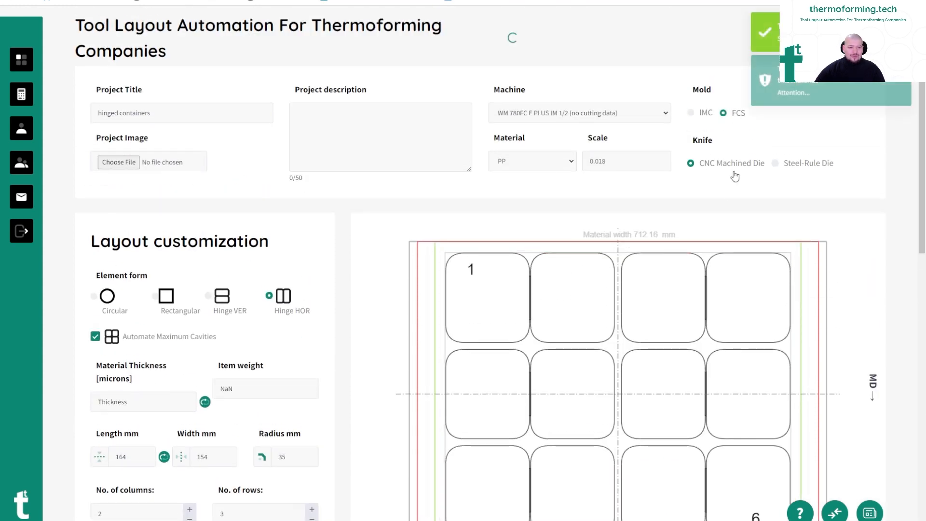
{"action": "left_click", "coordinate": [791, 163]}
Set the hw-label value of the hinge between the container halves to 10
{"action": "scroll", "coordinate": [716, 200], "scroll_direction": "down", "scroll_amount": 3}
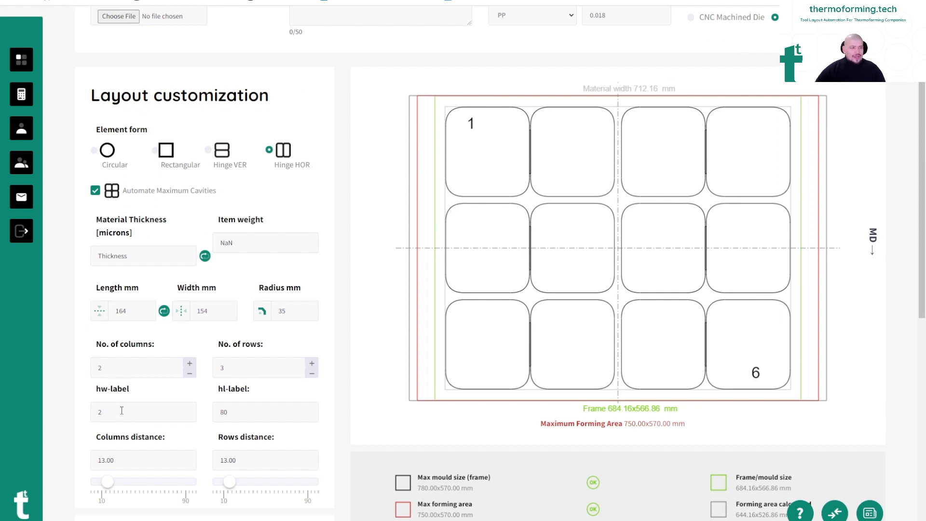
{"action": "double_click", "coordinate": [122, 410]}
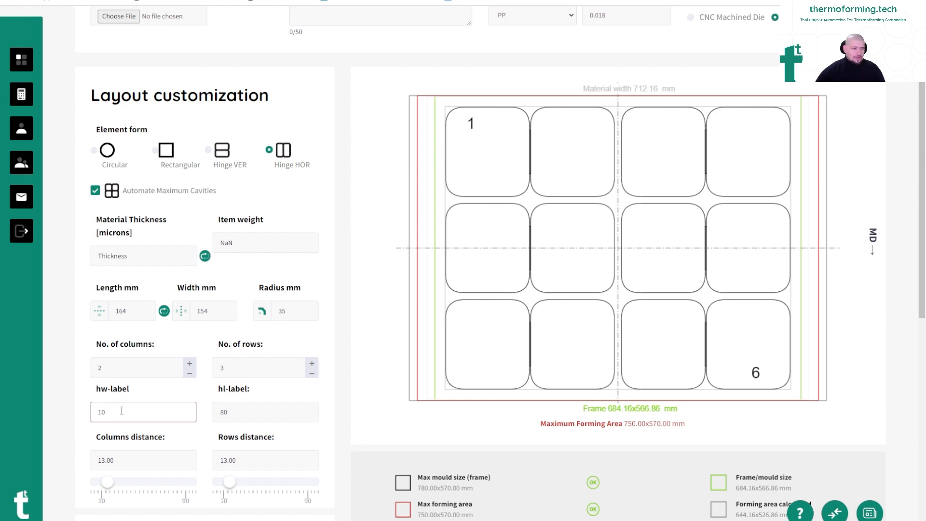
{"action": "type", "text": "10"}
Try hl-label values of 20 and 70 for the hinge between the container halves
{"action": "double_click", "coordinate": [246, 413]}
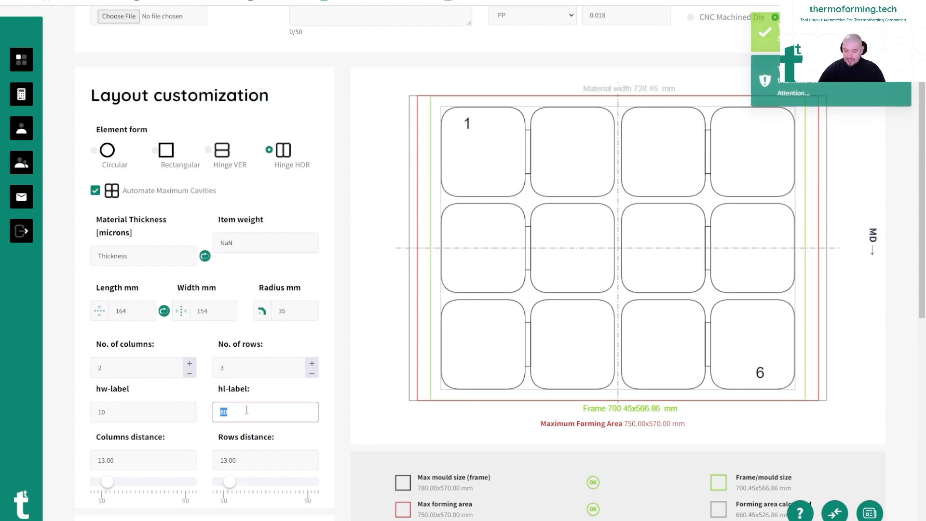
{"action": "type", "text": "20"}
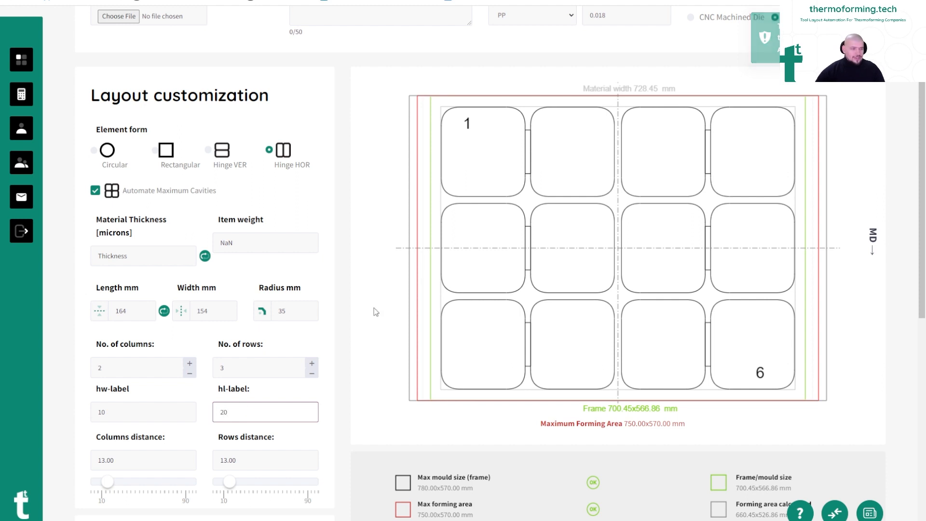
{"action": "left_click", "coordinate": [345, 401]}
{"action": "double_click", "coordinate": [289, 402]}
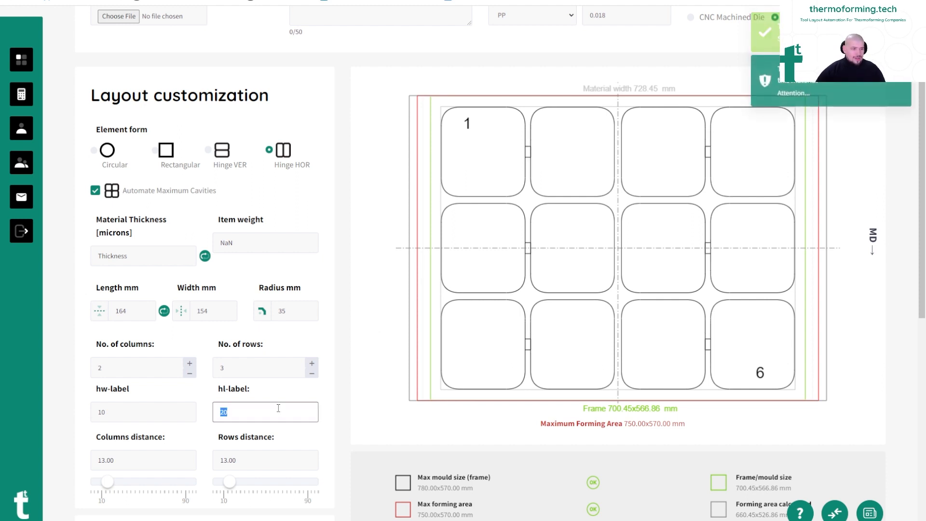
{"action": "type", "text": "70"}
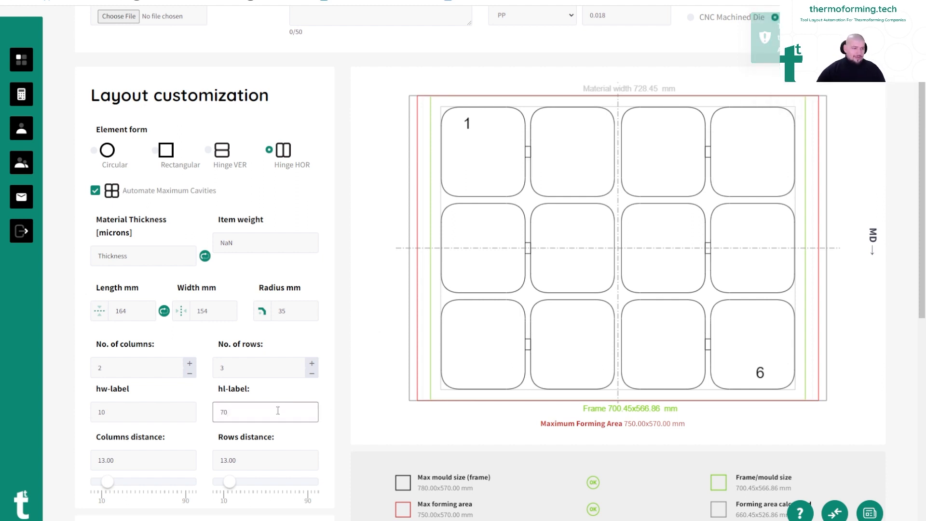
{"action": "left_click", "coordinate": [293, 399]}
Set the hinge's hl-label value to 100 and swap the container's length and width to 154 × 164 mm
{"action": "double_click", "coordinate": [261, 408]}
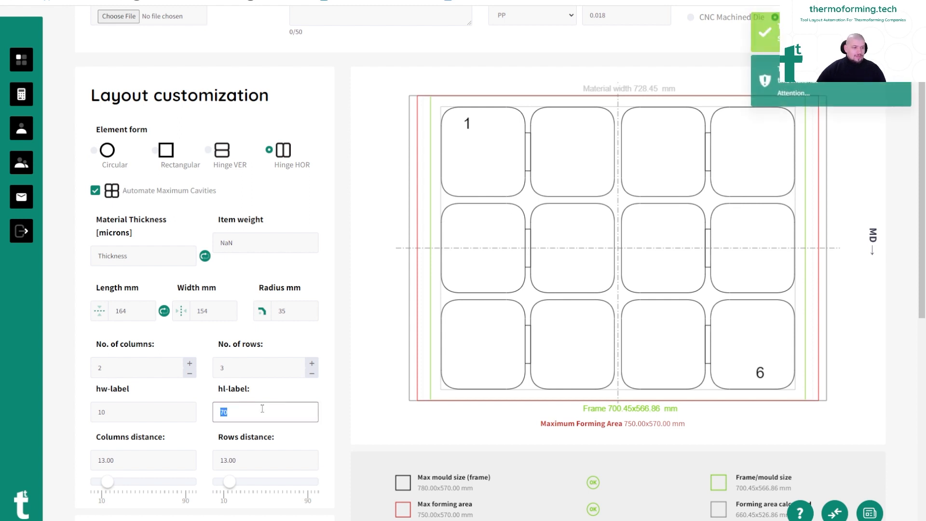
{"action": "type", "text": "100"}
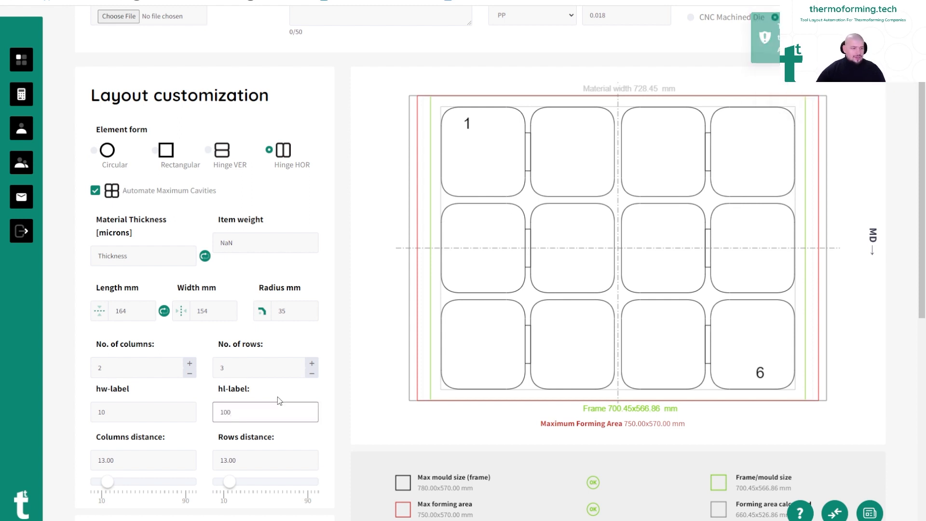
{"action": "left_click", "coordinate": [284, 398]}
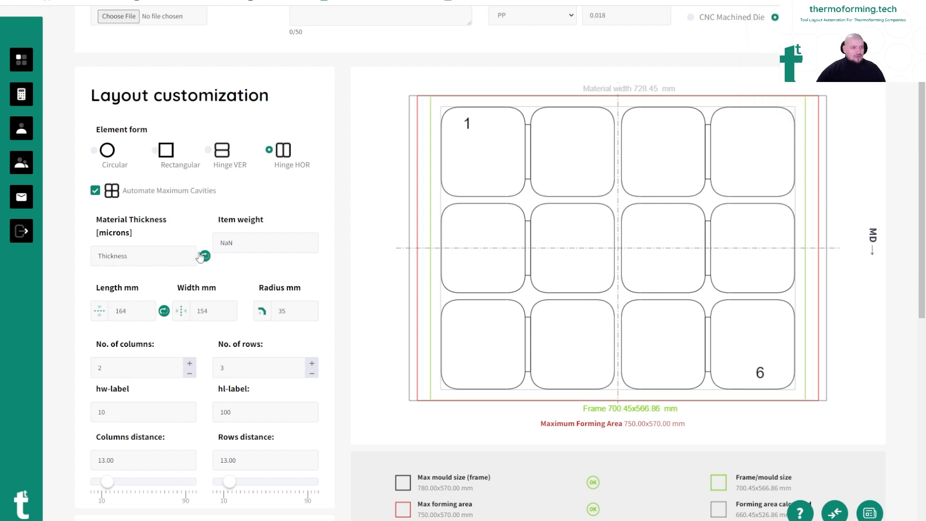
{"action": "left_click", "coordinate": [164, 310]}
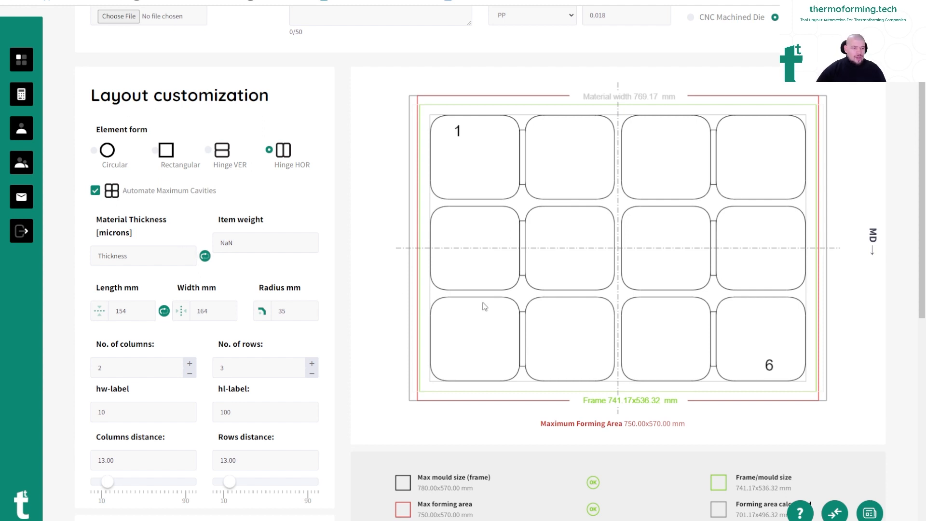
Set the production rate to 25 CPM and the waste norma to 2%
{"action": "scroll", "coordinate": [347, 291], "scroll_direction": "down", "scroll_amount": 1}
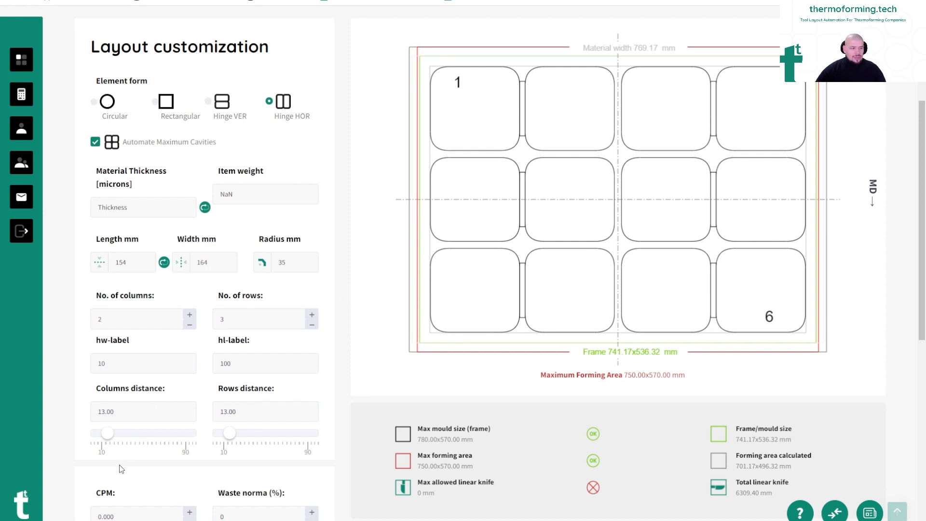
{"action": "scroll", "coordinate": [176, 461], "scroll_direction": "down", "scroll_amount": 1}
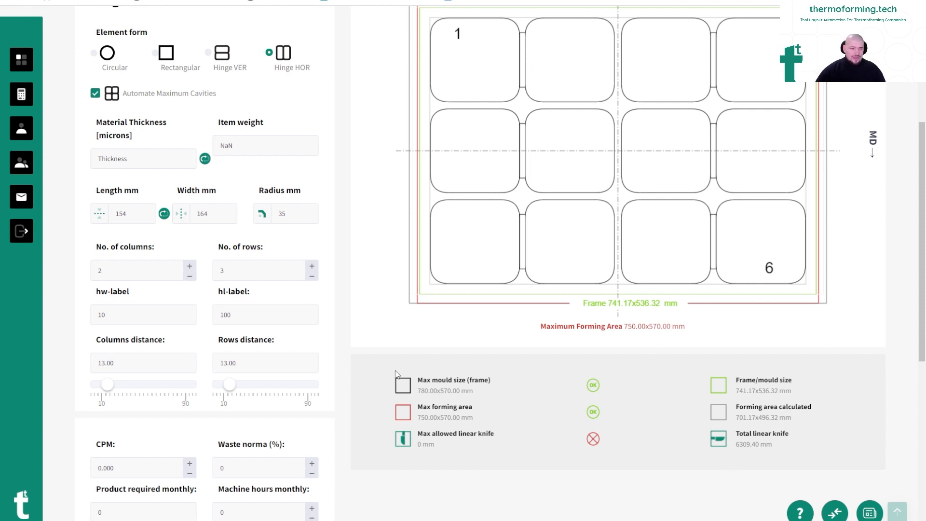
{"action": "scroll", "coordinate": [195, 408], "scroll_direction": "down", "scroll_amount": 2}
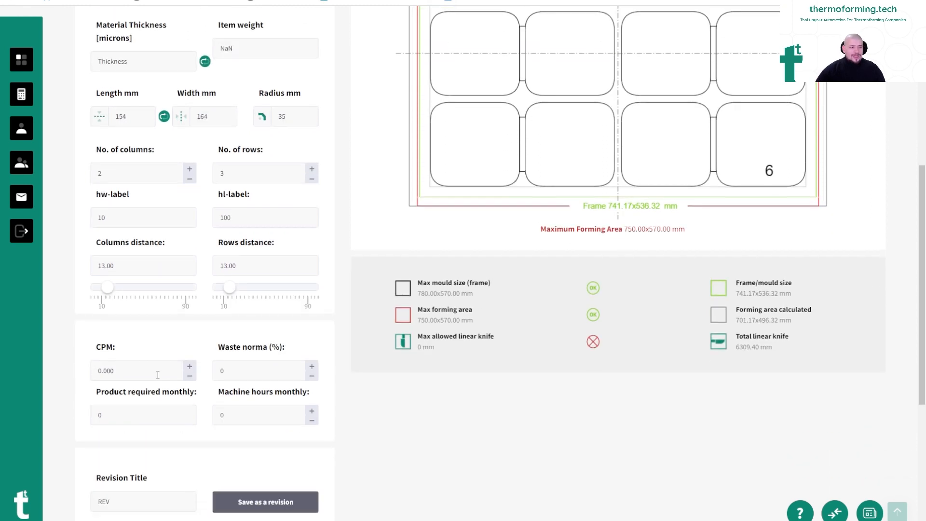
{"action": "left_click", "coordinate": [156, 370]}
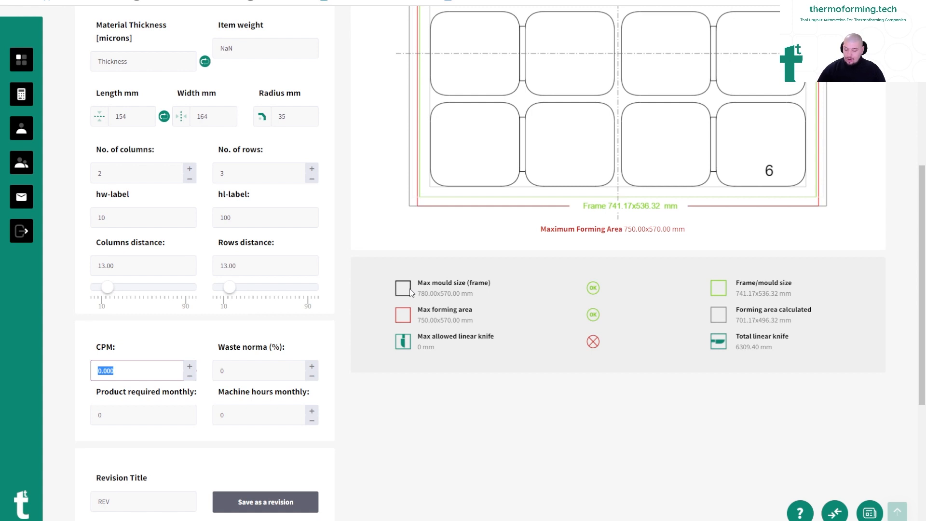
{"action": "type", "text": "25"}
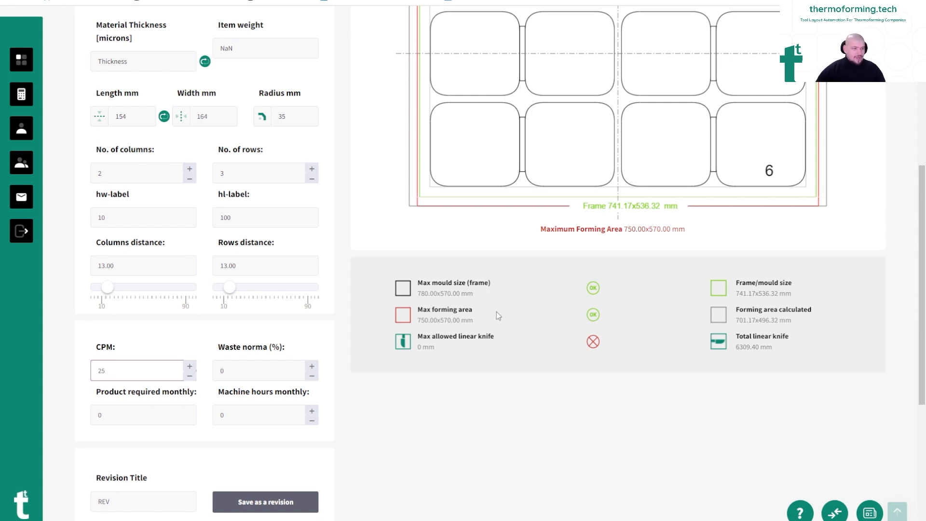
{"action": "key", "text": "Tab"}
{"action": "type", "text": "2"}
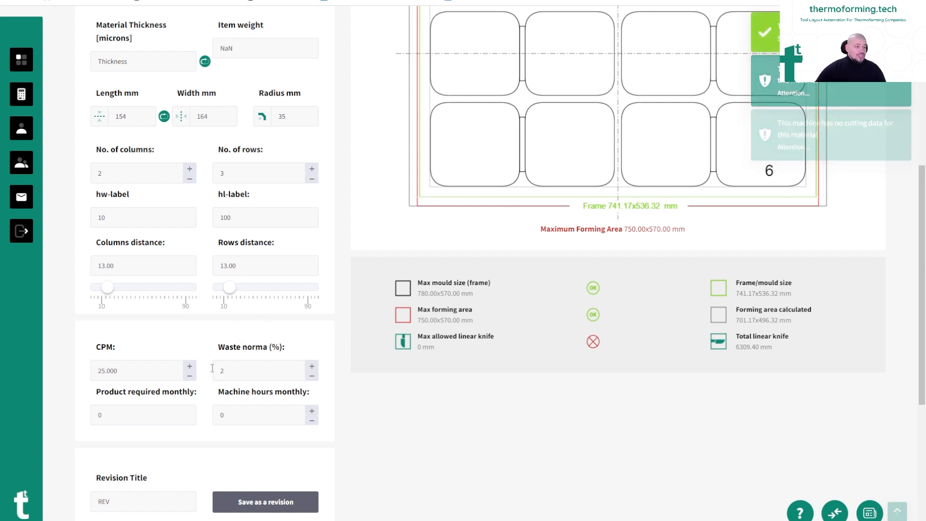
Set the product required monthly to 1000000 and the machine hours monthly to 550
{"action": "key", "text": "Tab"}
{"action": "type", "text": "10"}
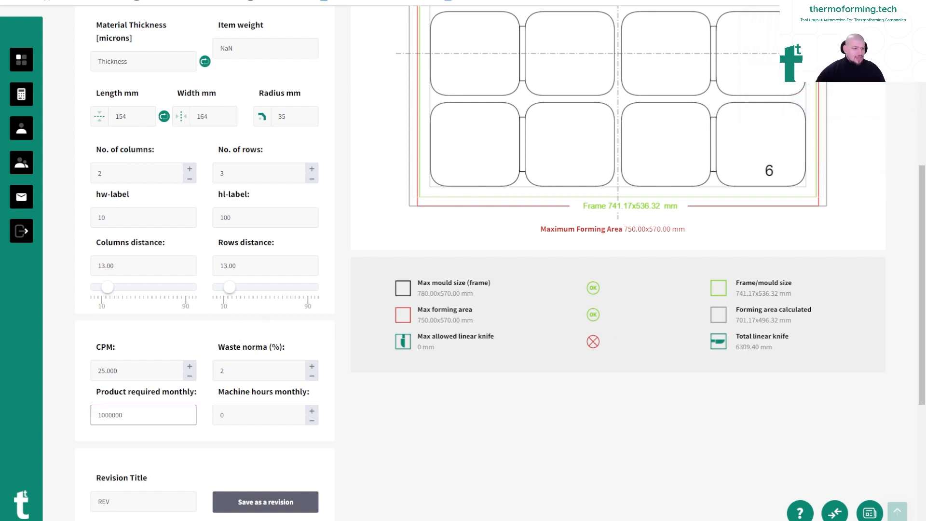
{"action": "key", "text": "Tab"}
{"action": "type", "text": "550"}
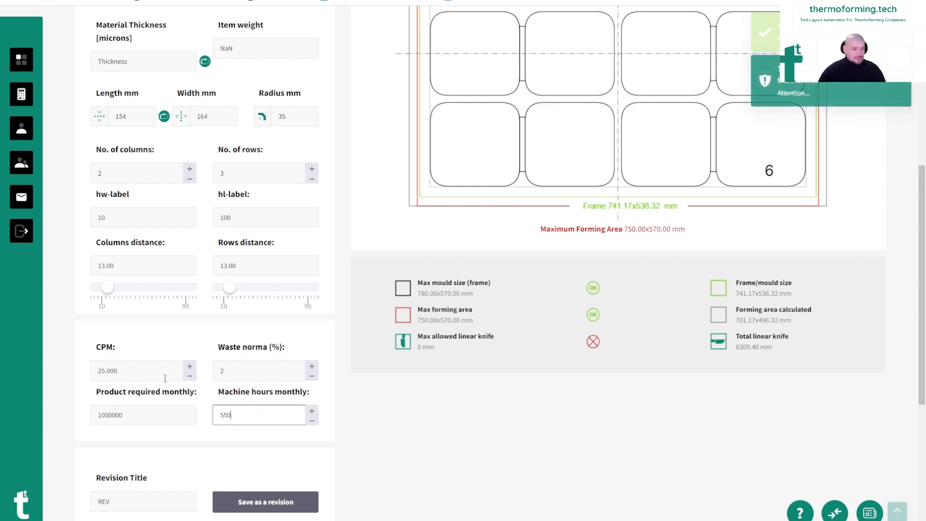
{"action": "left_click", "coordinate": [453, 409]}
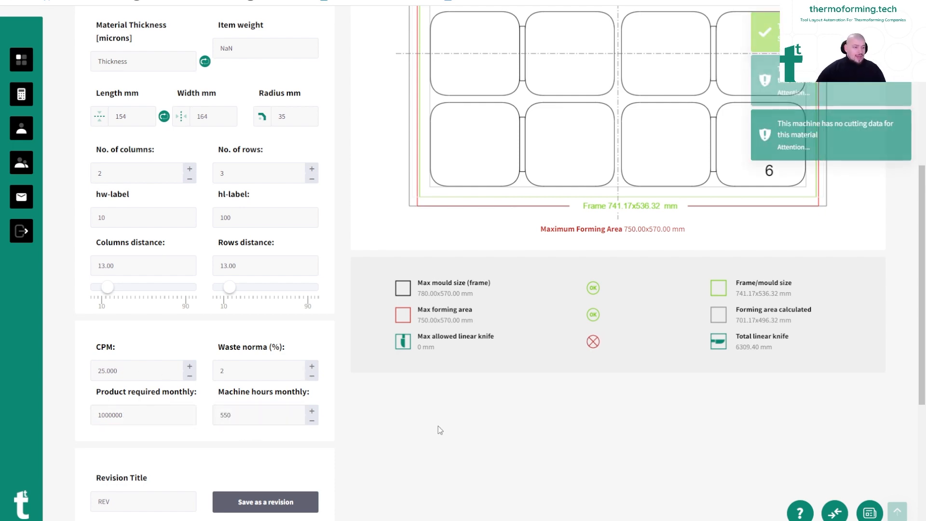
Examine the calculated product and tool parameters, the hourly output and the target volume output
{"action": "scroll", "coordinate": [487, 367], "scroll_direction": "down", "scroll_amount": 6}
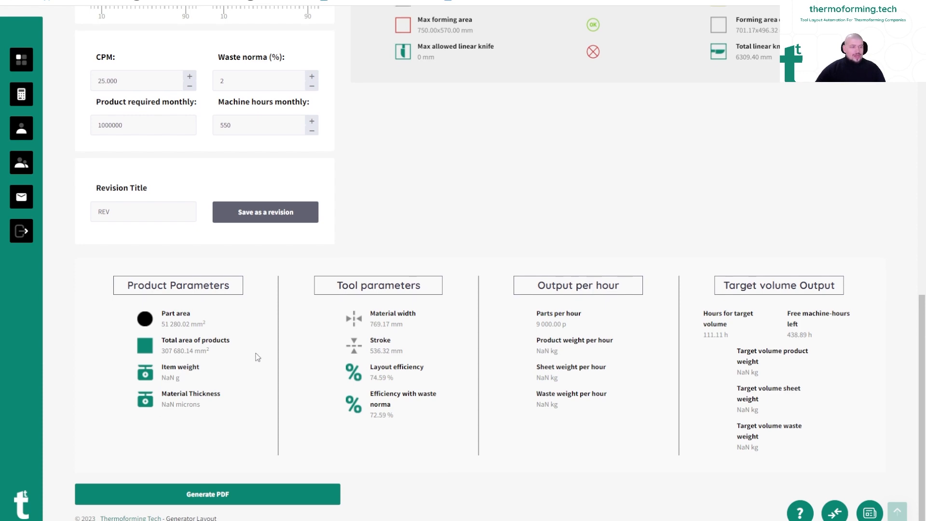
Set the container's material thickness to 500 microns so that its item weight is calculated
{"action": "scroll", "coordinate": [200, 332], "scroll_direction": "up", "scroll_amount": 8}
{"action": "left_click", "coordinate": [136, 159]}
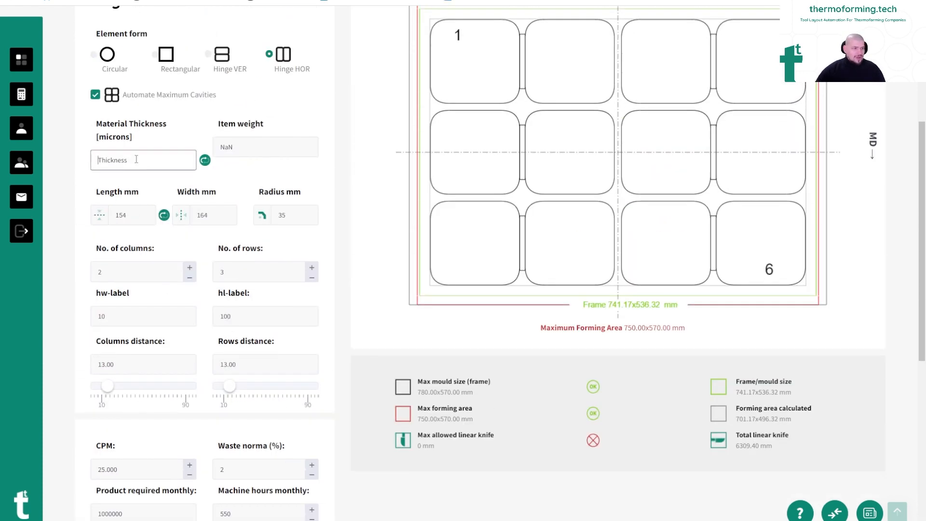
{"action": "type", "text": "500"}
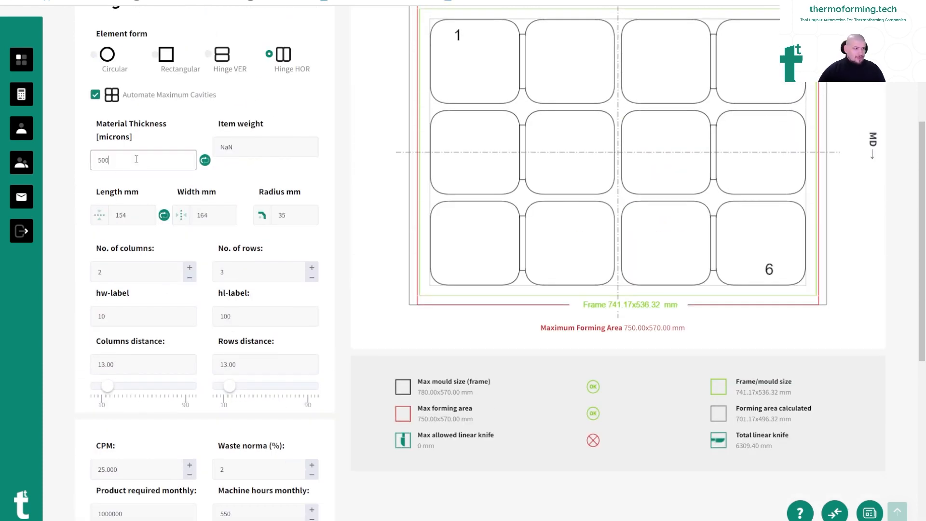
{"action": "left_click", "coordinate": [340, 158]}
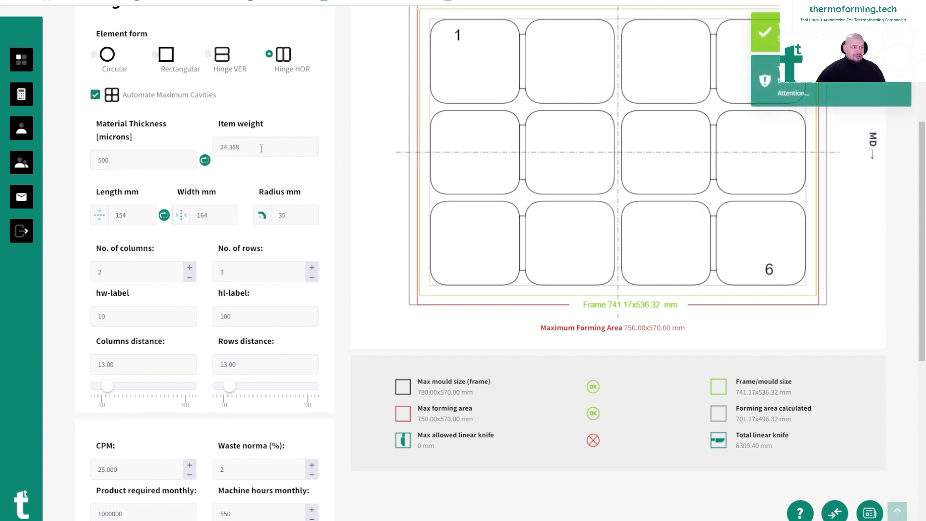
Change the project's material to PET
{"action": "scroll", "coordinate": [276, 168], "scroll_direction": "up", "scroll_amount": 3}
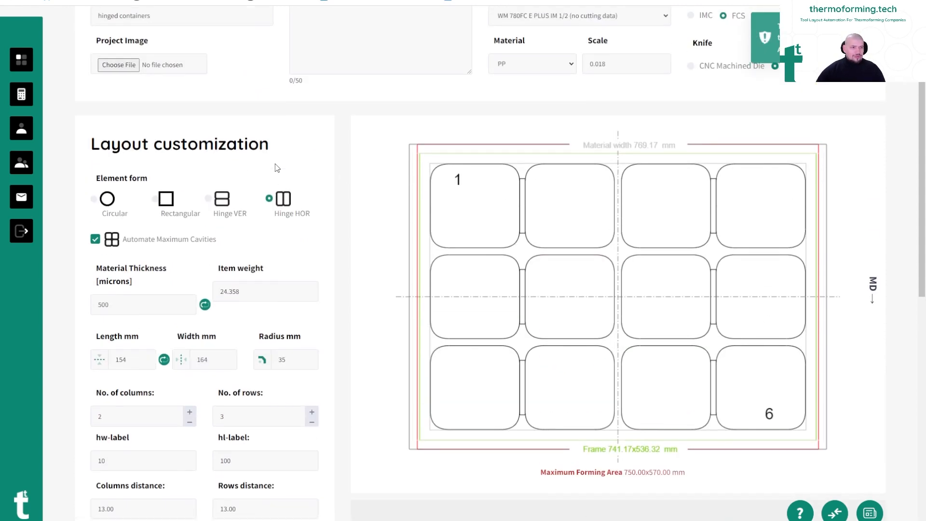
{"action": "left_click", "coordinate": [512, 67]}
{"action": "left_click", "coordinate": [508, 91]}
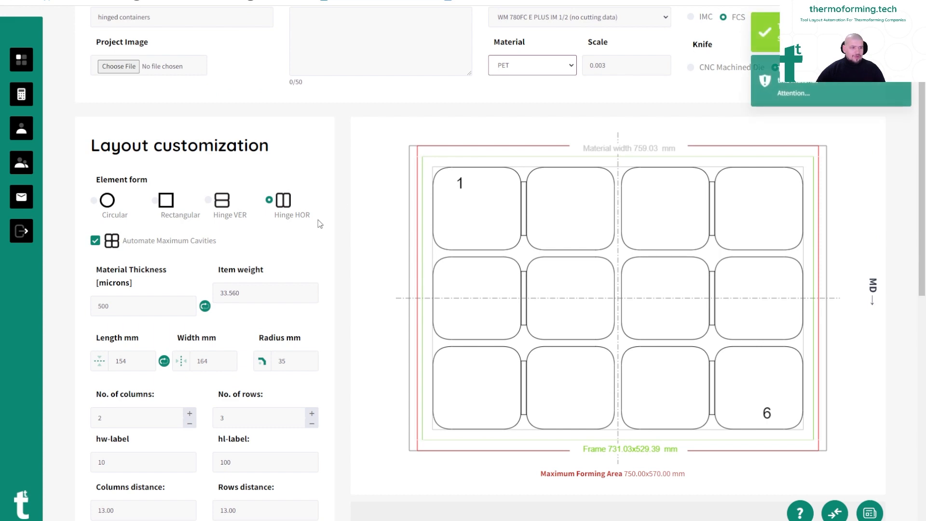
Review the recalculated weight outputs, highlighting the target volume product weight, and return to the layout customization
{"action": "scroll", "coordinate": [323, 223], "scroll_direction": "down", "scroll_amount": 10}
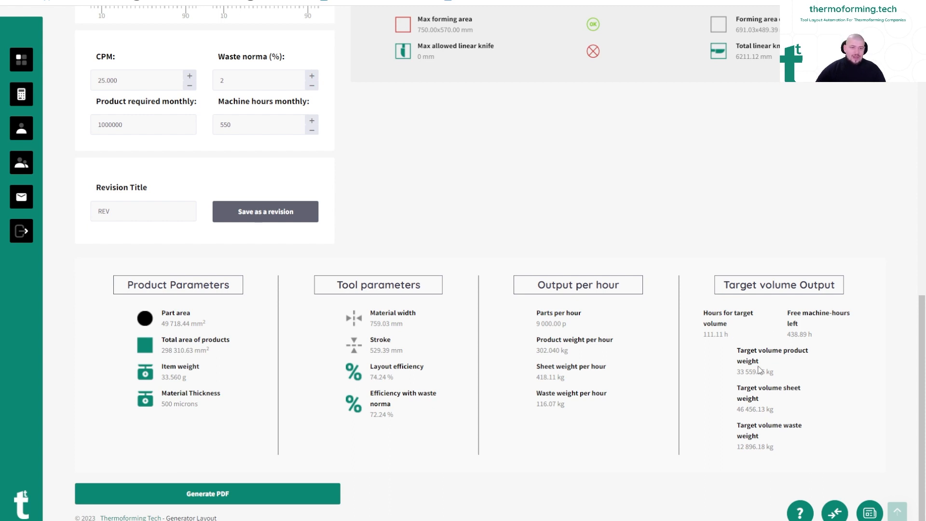
{"action": "left_click_drag", "start_coordinate": [737, 371], "coordinate": [778, 374]}
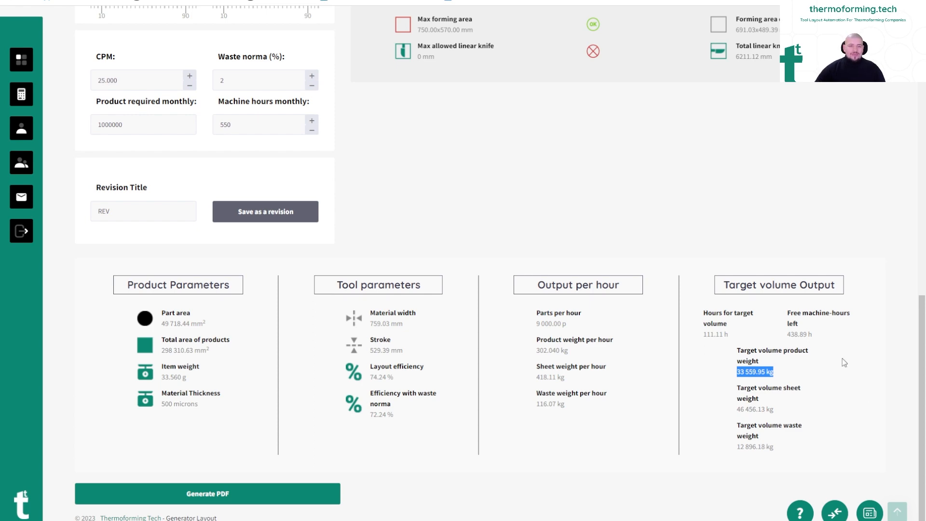
{"action": "scroll", "coordinate": [629, 352], "scroll_direction": "up", "scroll_amount": 6}
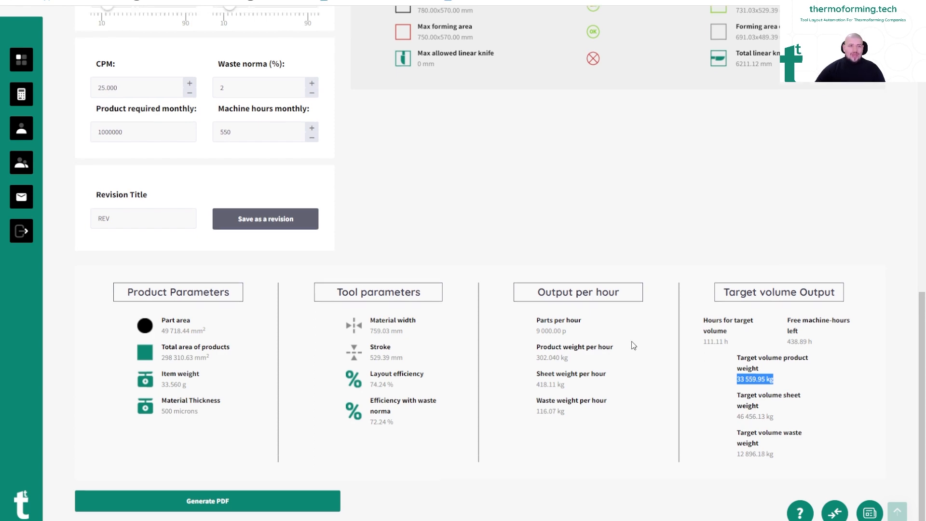
{"action": "scroll", "coordinate": [630, 352], "scroll_direction": "up", "scroll_amount": 4}
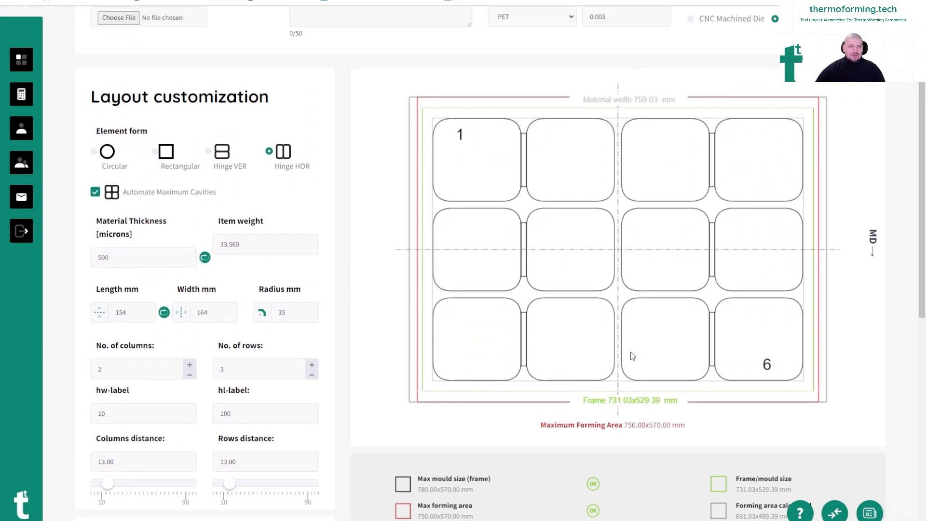